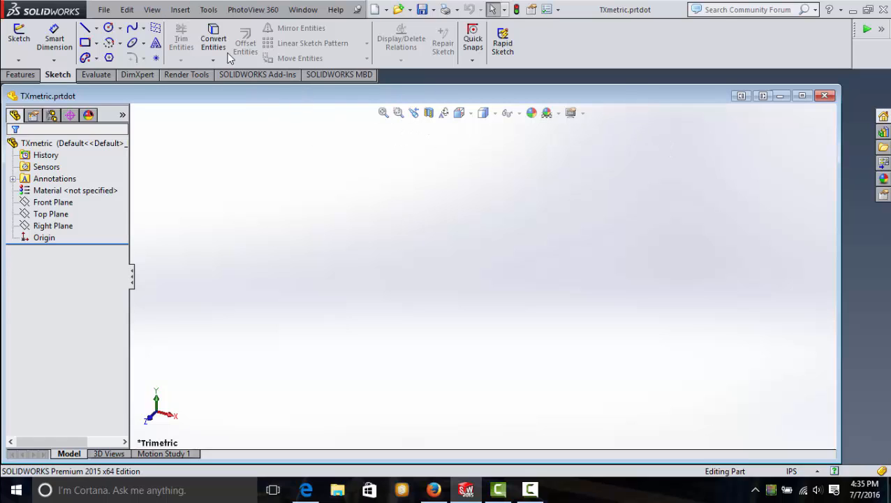
Set the TXmetric template's document unit system to MKS (meter, kilogram, second).
{"action": "left_click", "coordinate": [208, 10]}
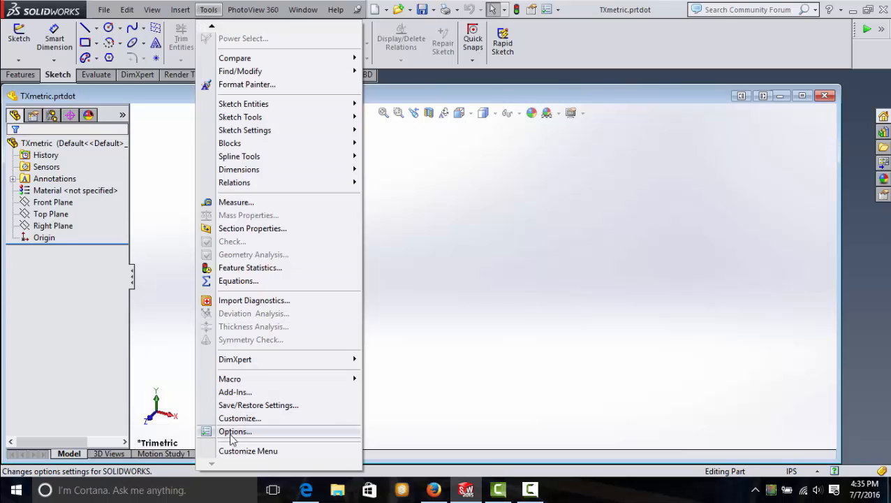
{"action": "left_click", "coordinate": [234, 431]}
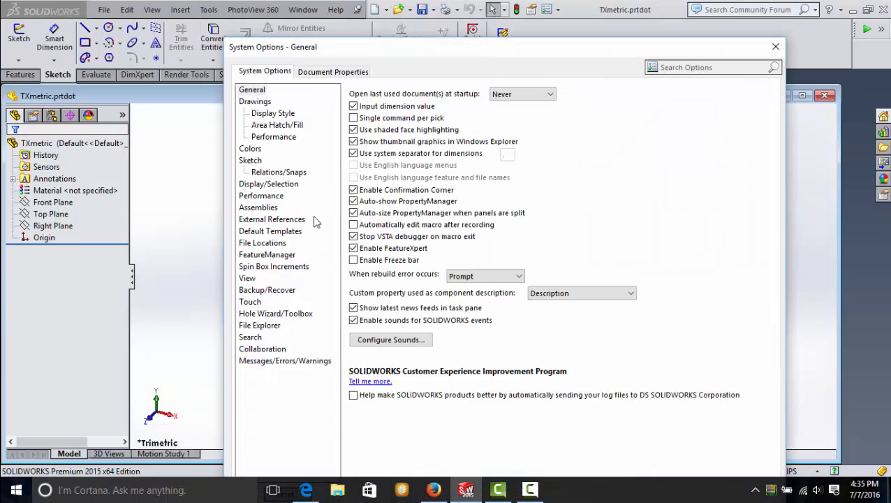
{"action": "left_click", "coordinate": [322, 73]}
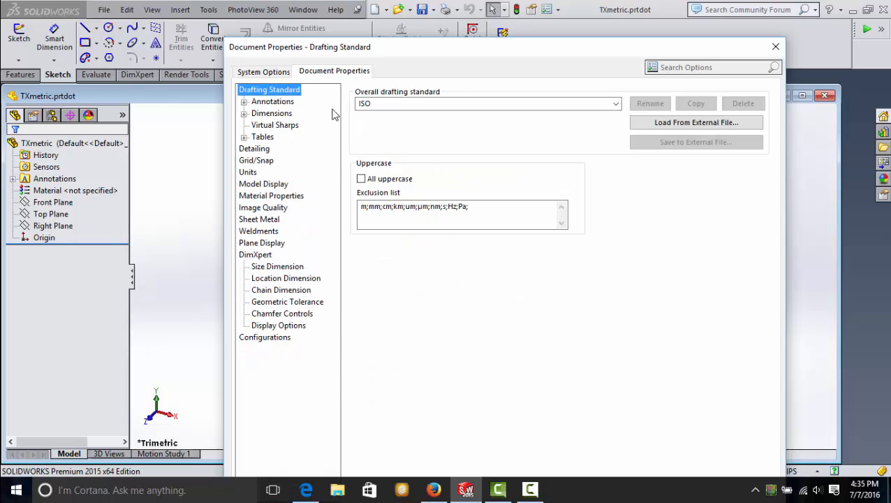
{"action": "left_click", "coordinate": [247, 173]}
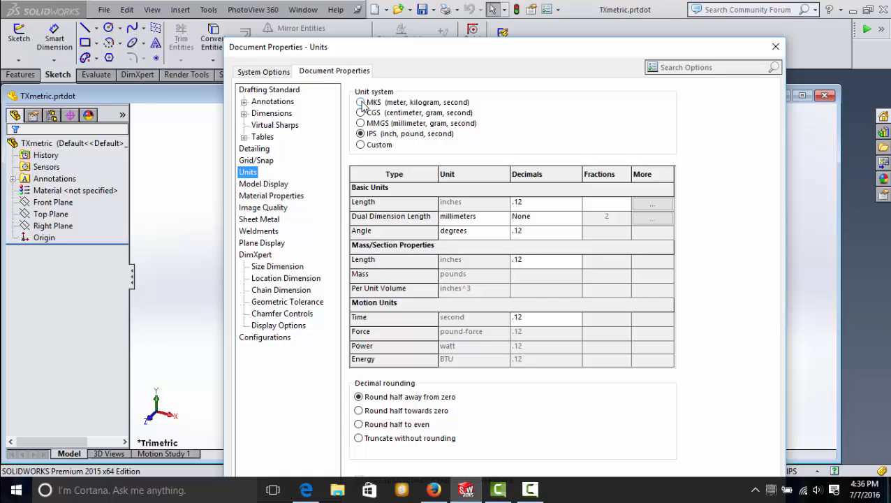
{"action": "left_click", "coordinate": [360, 103]}
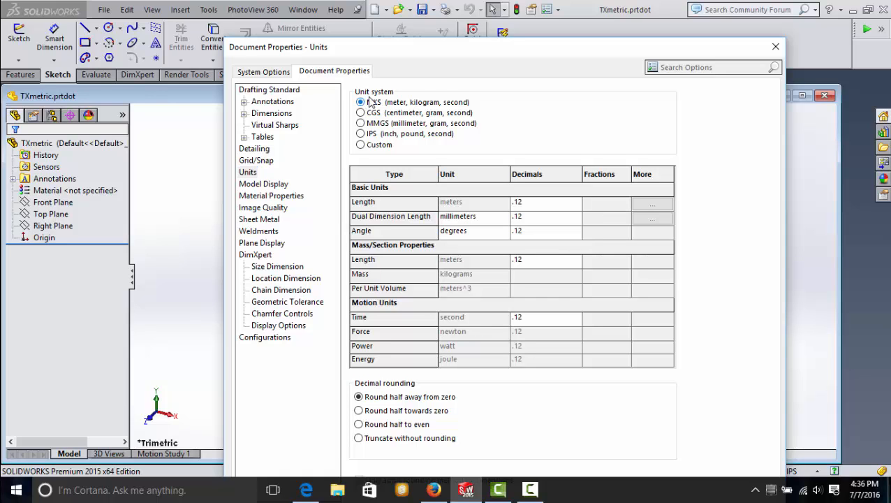
{"action": "left_click_drag", "start_coordinate": [412, 50], "coordinate": [398, 1]}
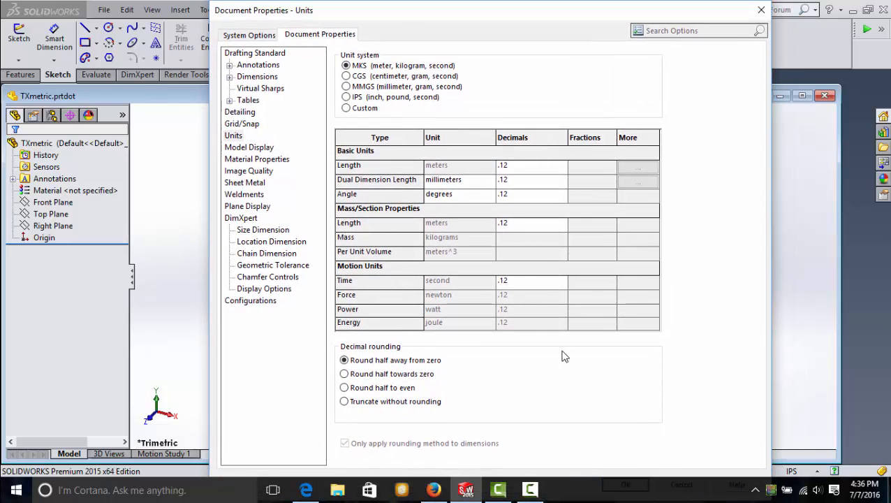
{"action": "key", "text": "Return"}
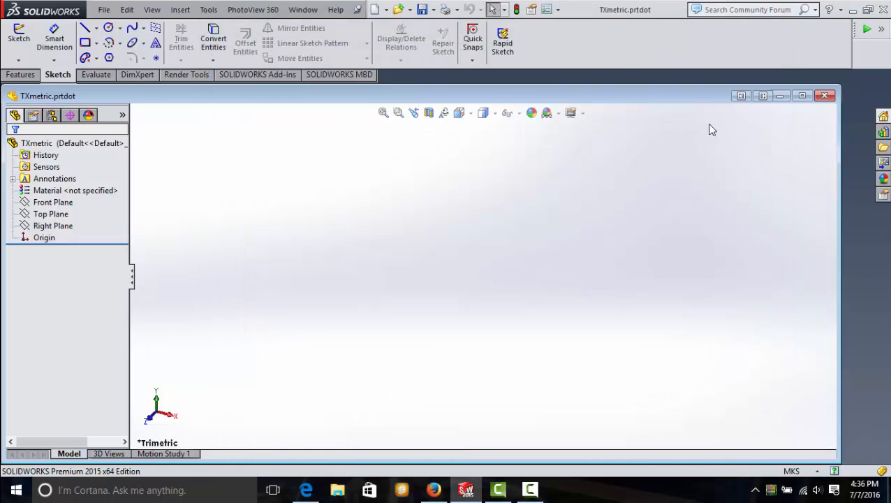
Close the TXmetric template and create a new document from the Part template.
{"action": "left_click", "coordinate": [824, 96]}
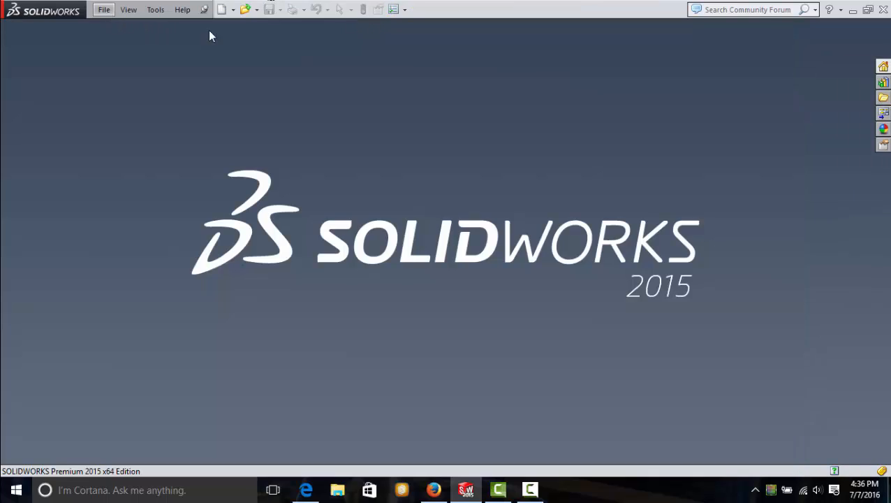
{"action": "left_click", "coordinate": [225, 9]}
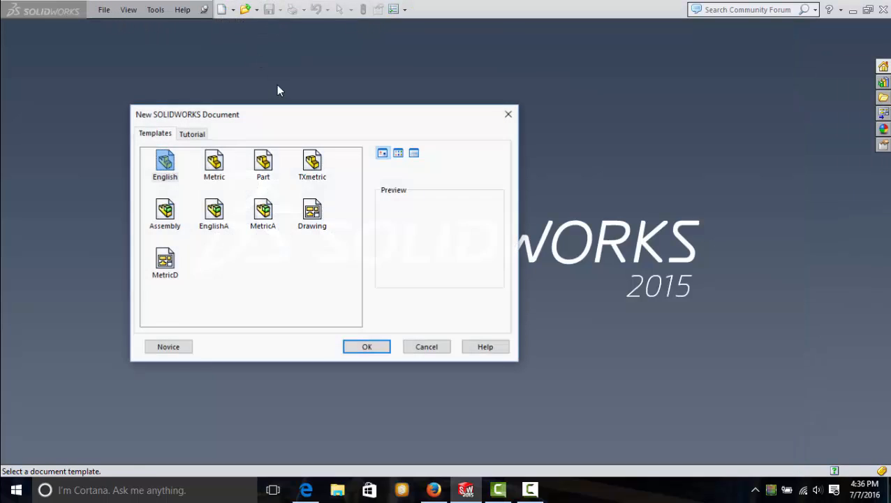
{"action": "left_click", "coordinate": [263, 164]}
{"action": "left_click", "coordinate": [369, 347]}
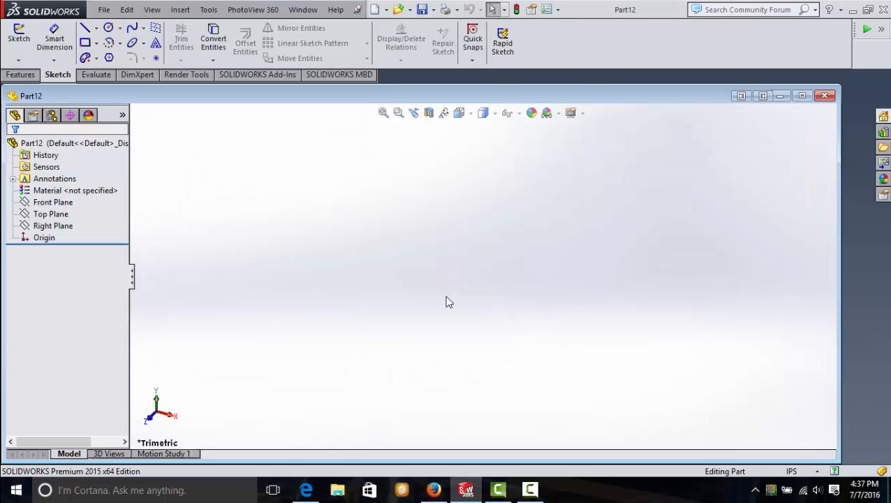
After checking the Bulkhead PDF drawing in the browser, sketch a circle of about 2.64 in radius on the Top Plane, centred on the origin.
{"action": "left_click", "coordinate": [304, 491]}
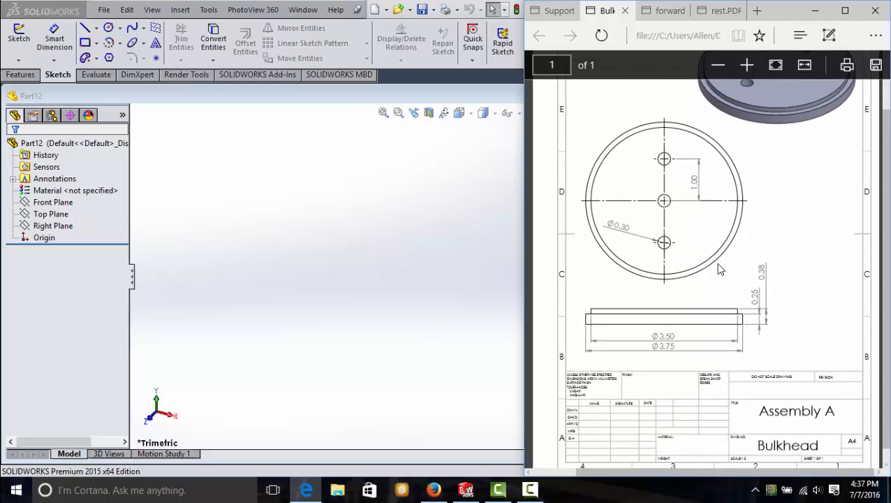
{"action": "scroll", "coordinate": [726, 274], "scroll_direction": "down", "scroll_amount": 2}
{"action": "scroll", "coordinate": [803, 405], "scroll_direction": "up", "scroll_amount": 2}
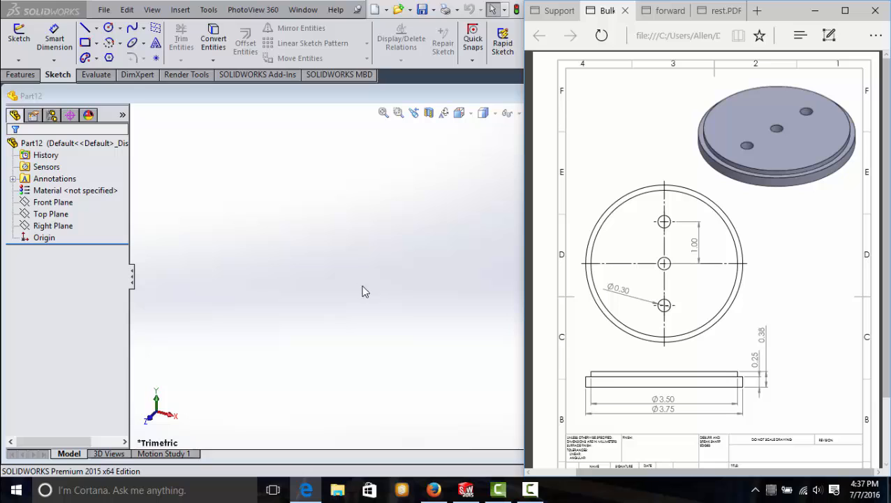
{"action": "left_click", "coordinate": [384, 265]}
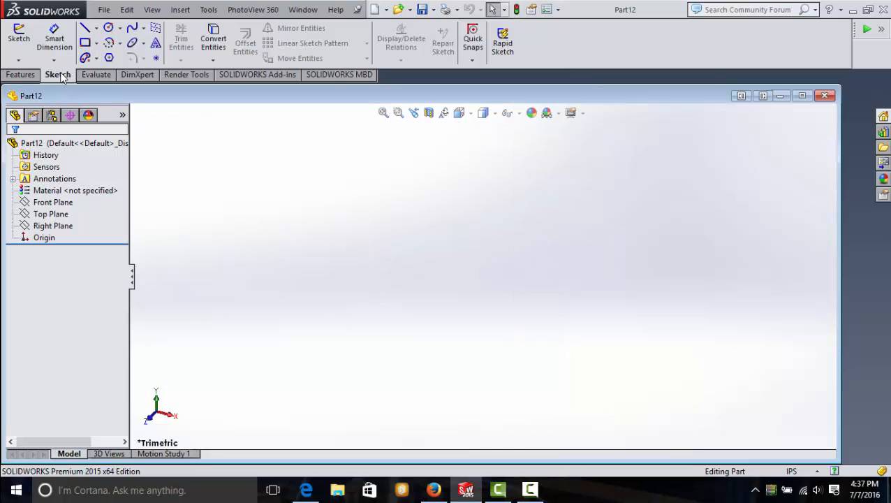
{"action": "left_click", "coordinate": [84, 75]}
{"action": "left_click", "coordinate": [59, 74]}
{"action": "left_click", "coordinate": [108, 30]}
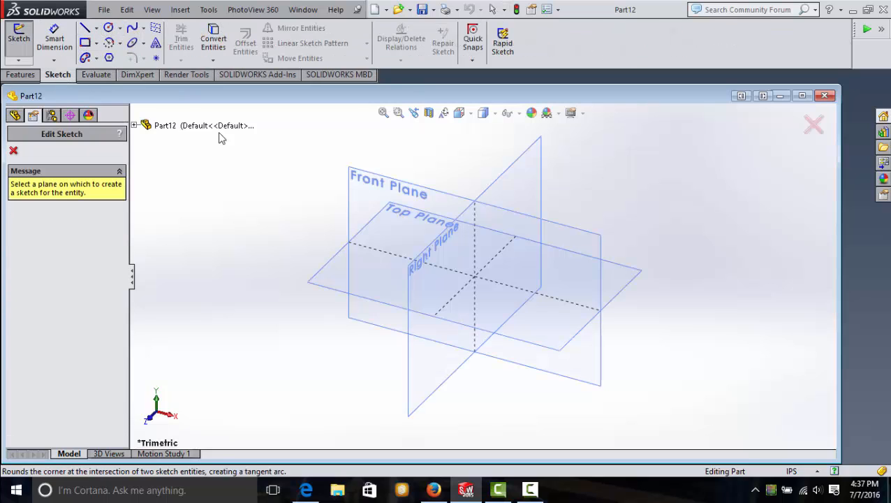
{"action": "left_click", "coordinate": [334, 291]}
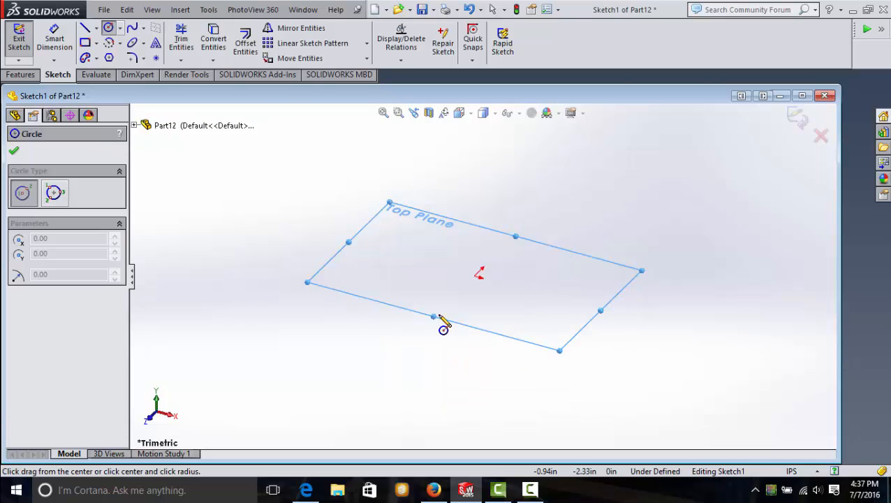
{"action": "left_click", "coordinate": [469, 286]}
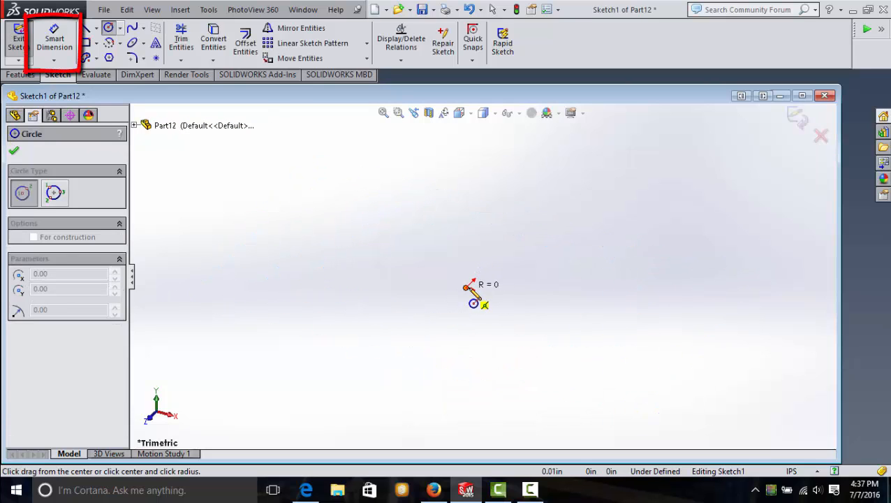
{"action": "left_click", "coordinate": [652, 278]}
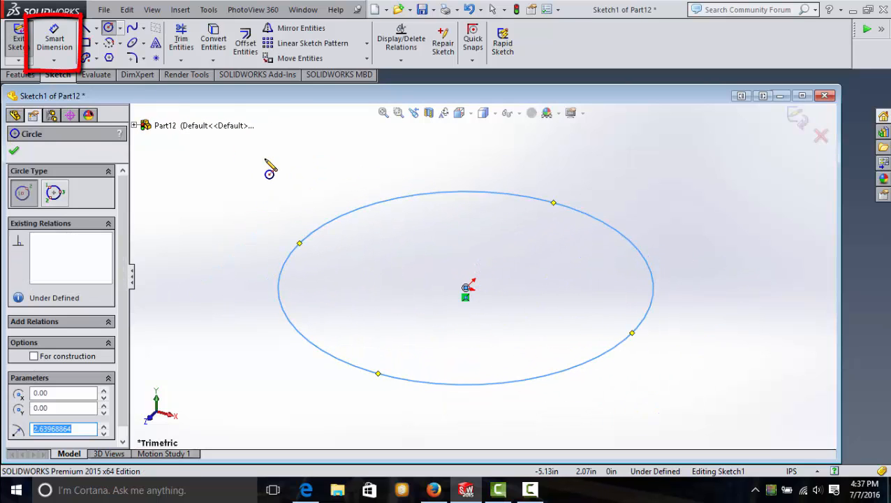
Dimension the circle's diameter as 3.75 in.
{"action": "key", "text": "f"}
{"action": "left_click", "coordinate": [56, 41]}
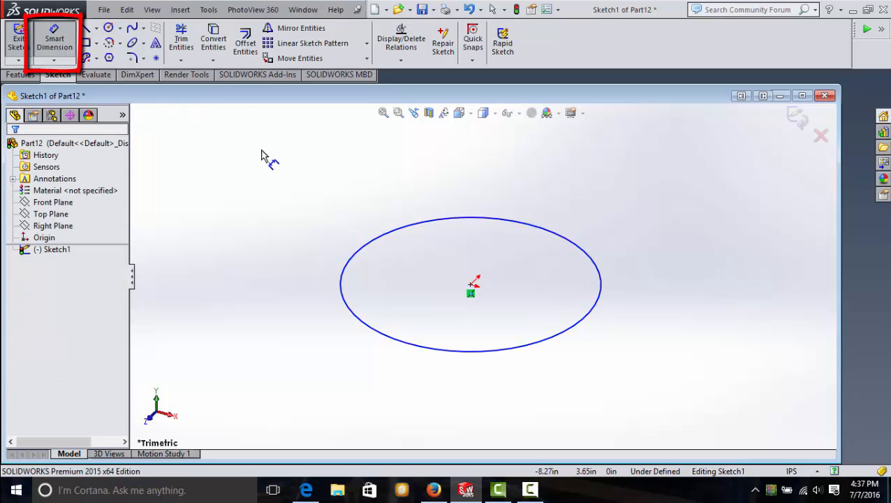
{"action": "left_click", "coordinate": [374, 243]}
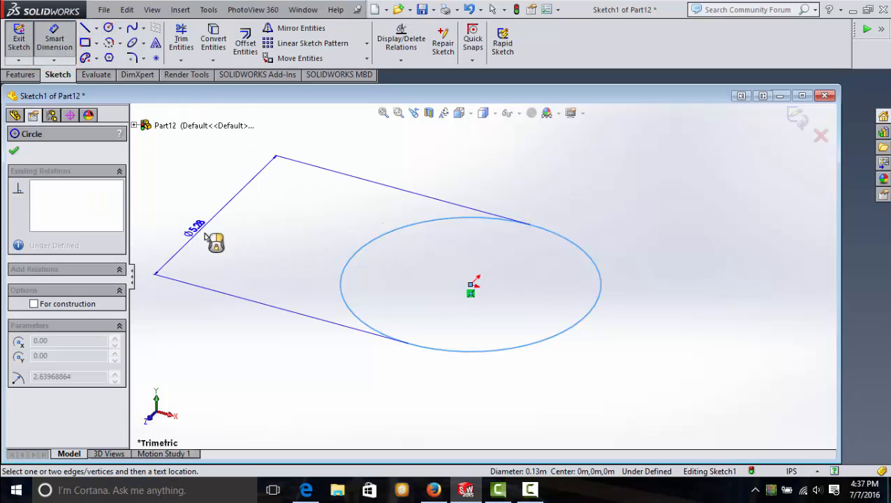
{"action": "left_click", "coordinate": [248, 233]}
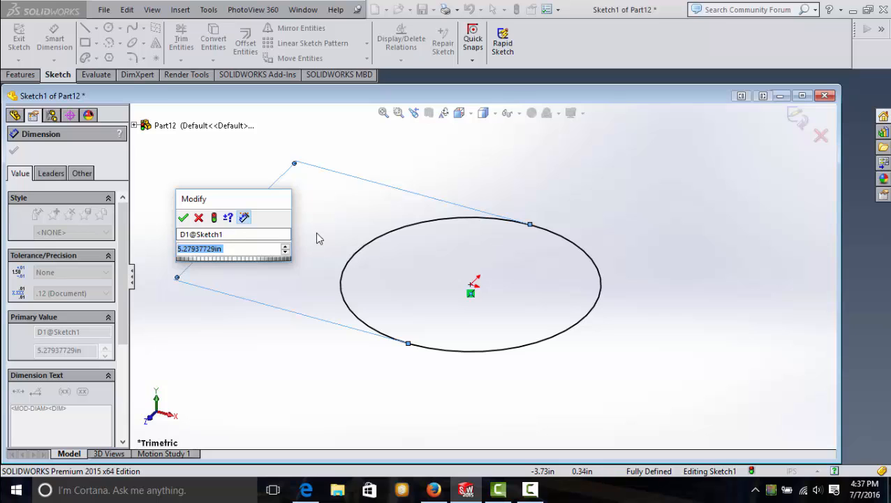
{"action": "type", "text": "3.75"}
{"action": "key", "text": "Return"}
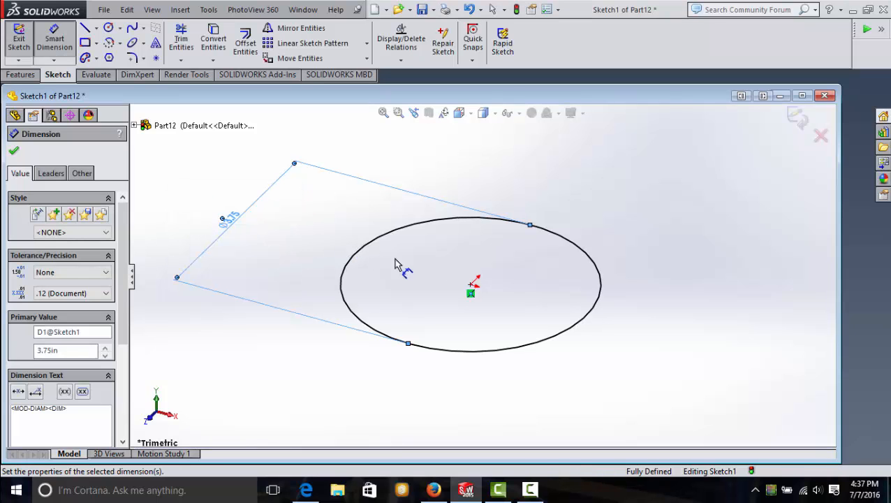
{"action": "left_click", "coordinate": [13, 152]}
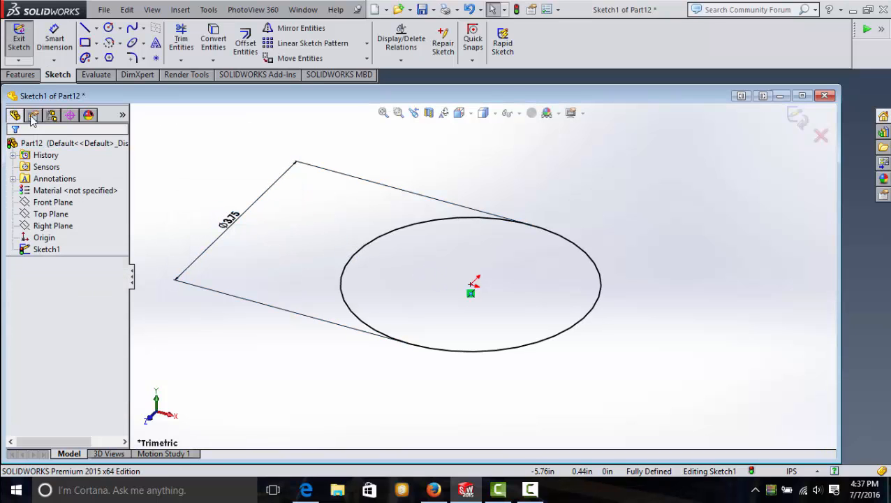
Sketch a small circle of about 0.31 in radius inside the outer circle, centred on the origin.
{"action": "left_click", "coordinate": [22, 74]}
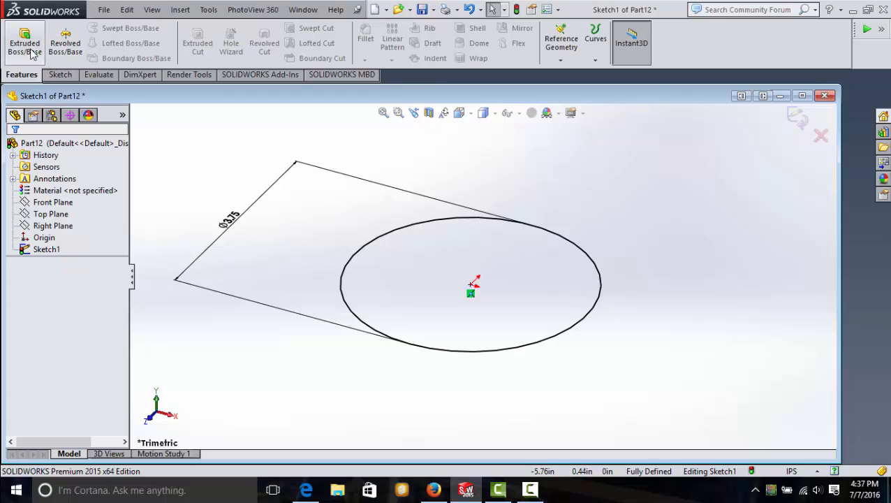
{"action": "left_click", "coordinate": [60, 75]}
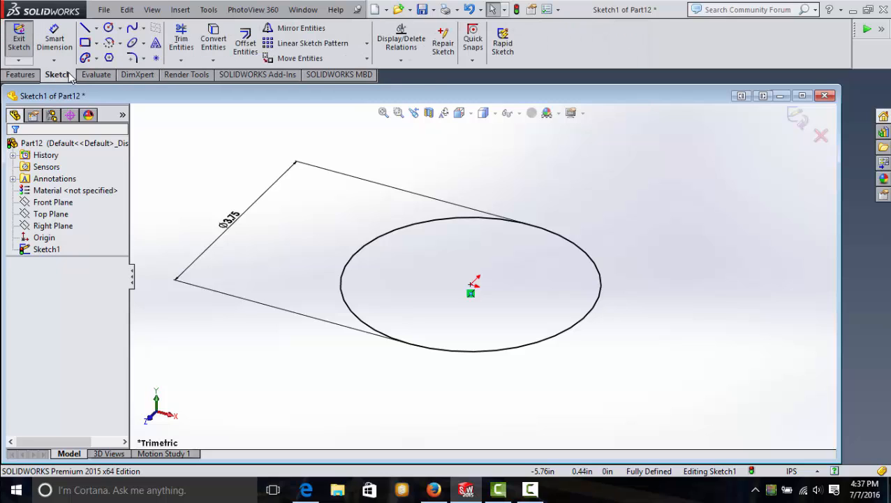
{"action": "left_click", "coordinate": [110, 29]}
{"action": "scroll", "coordinate": [457, 253], "scroll_direction": "down", "scroll_amount": 3}
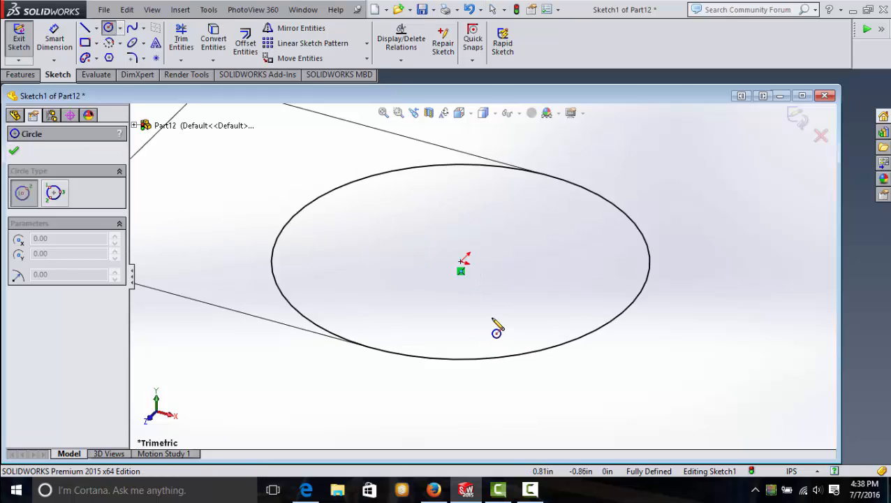
{"action": "left_click", "coordinate": [455, 248]}
{"action": "left_click", "coordinate": [493, 255]}
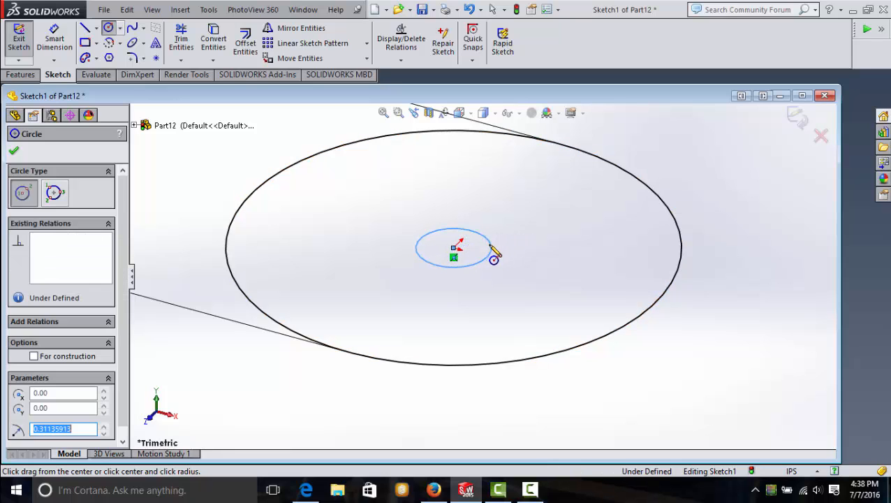
Dimension the central circle's diameter as 0.30 in.
{"action": "left_click", "coordinate": [53, 36]}
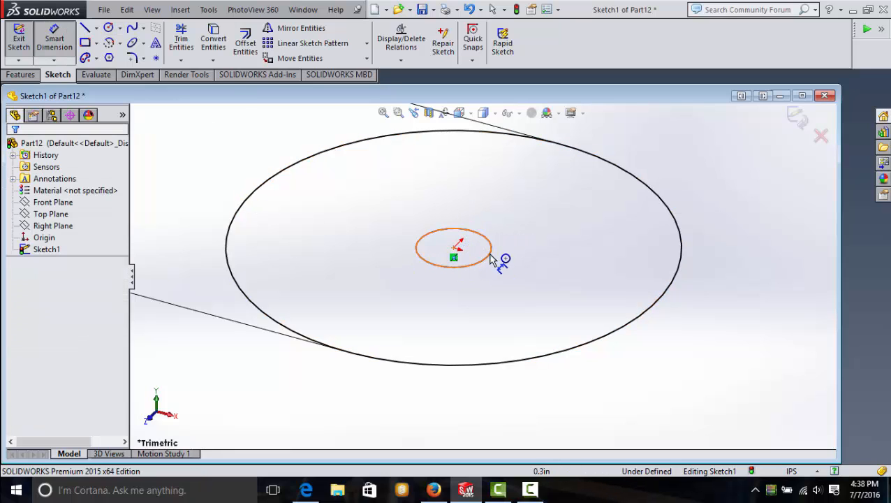
{"action": "left_click", "coordinate": [492, 260]}
{"action": "left_click", "coordinate": [482, 317]}
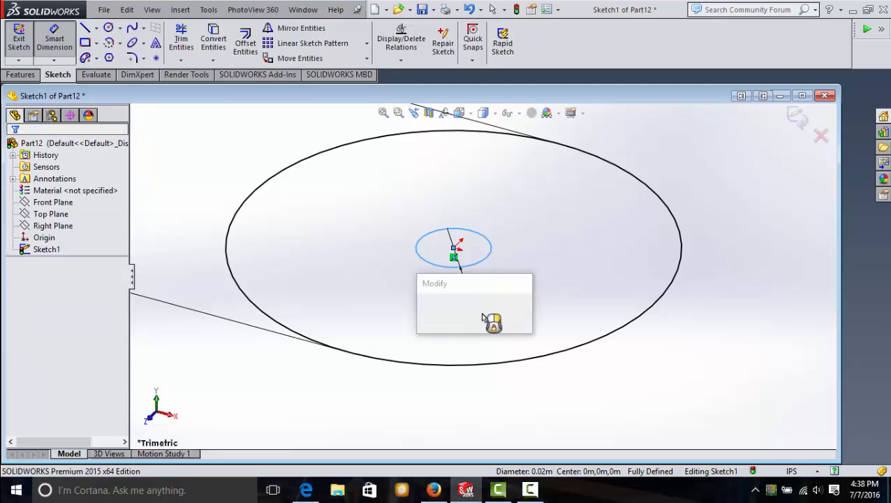
{"action": "type", "text": "1"}
{"action": "key", "text": "Return"}
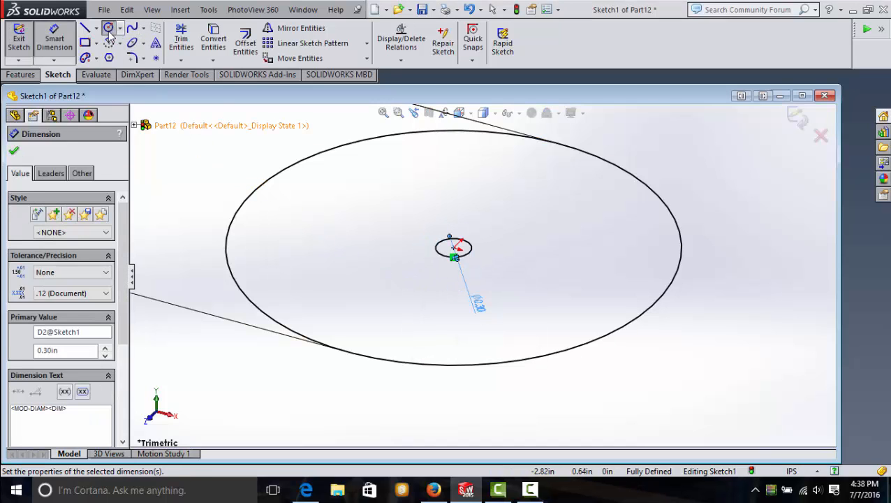
Sketch two small circles level with the origin, about 0.13 in radius at X 0.66 in and about 0.17 in radius at X -0.68 in.
{"action": "left_click", "coordinate": [108, 27]}
{"action": "scroll", "coordinate": [483, 272], "scroll_direction": "down", "scroll_amount": 2}
{"action": "scroll", "coordinate": [485, 275], "scroll_direction": "up", "scroll_amount": 2}
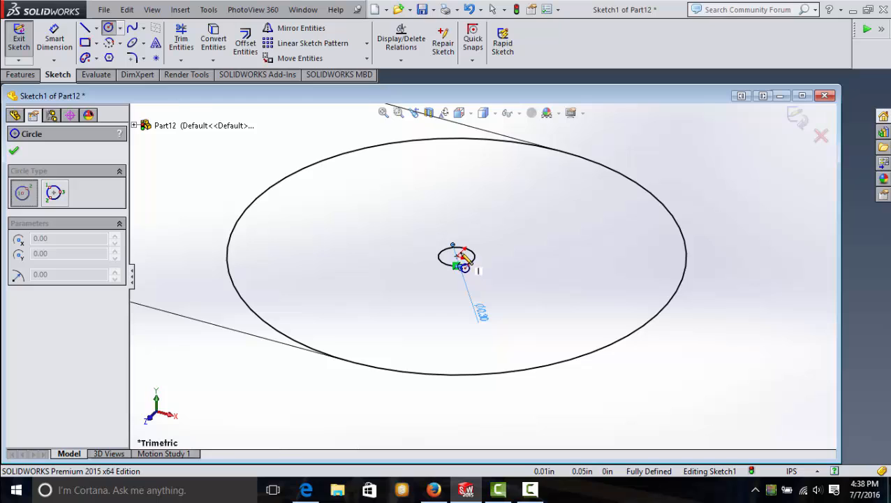
{"action": "scroll", "coordinate": [465, 268], "scroll_direction": "down", "scroll_amount": 3}
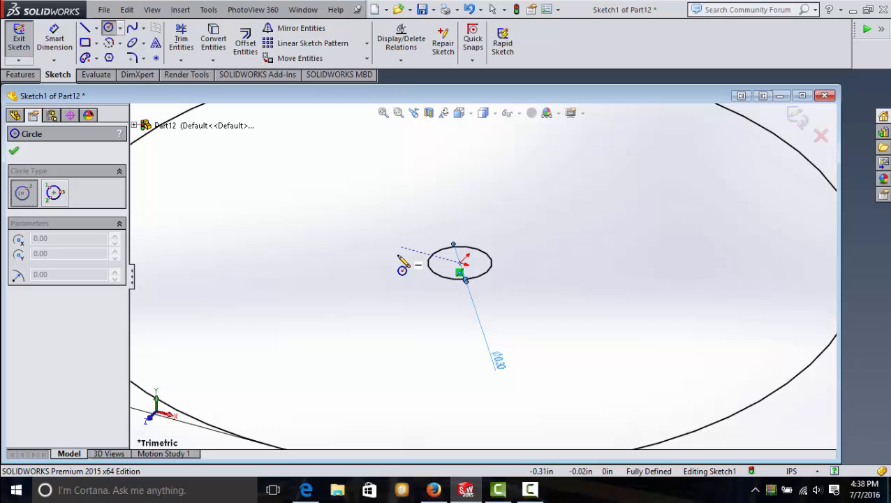
{"action": "left_click", "coordinate": [585, 297]}
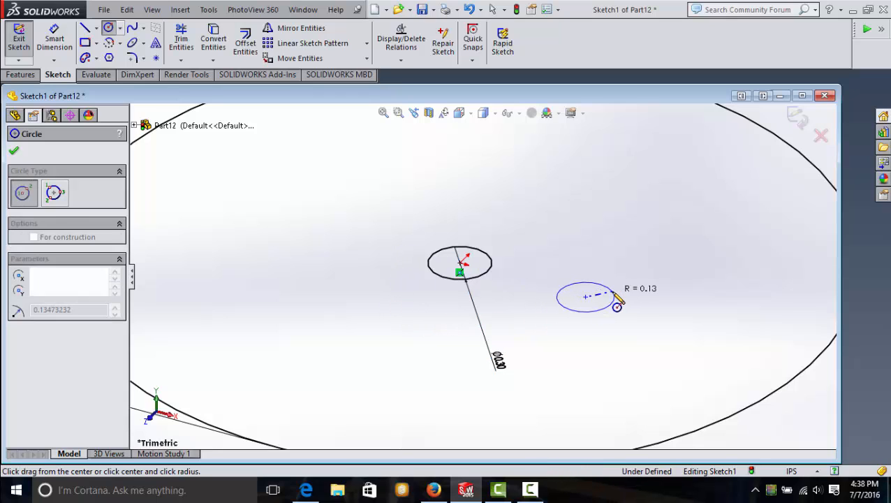
{"action": "left_click", "coordinate": [614, 301]}
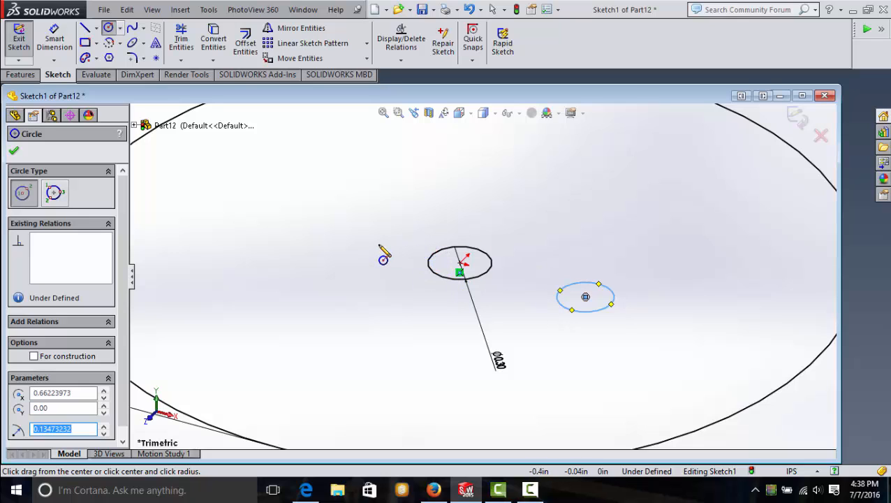
{"action": "left_click", "coordinate": [331, 228]}
{"action": "left_click", "coordinate": [368, 225]}
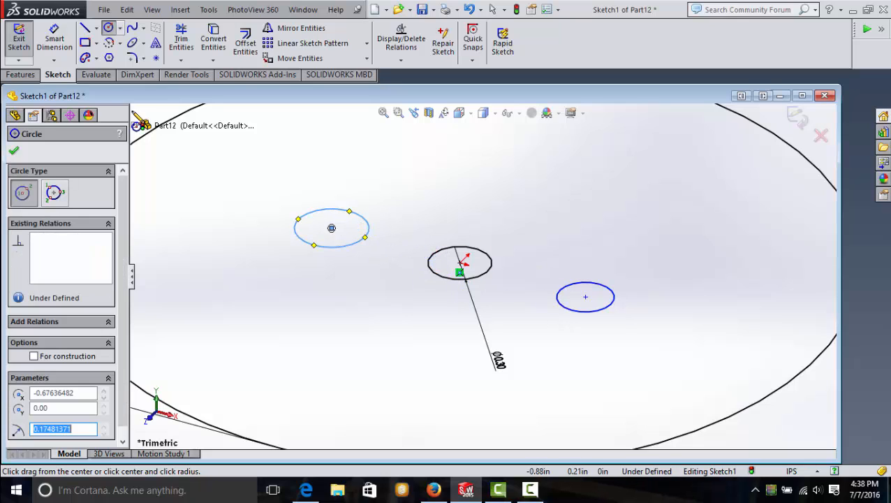
Dimension the diameter of the small circle on the negative X side of the origin as 0.30 in.
{"action": "left_click", "coordinate": [53, 39]}
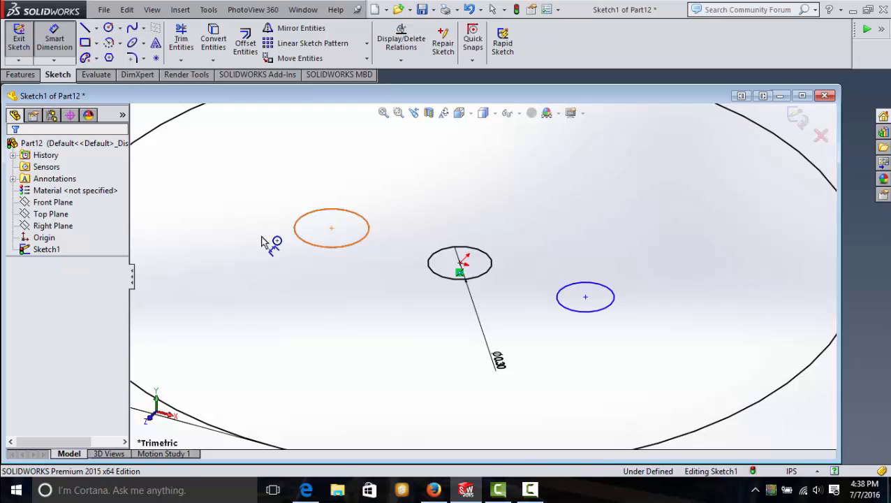
{"action": "left_click", "coordinate": [297, 235]}
{"action": "left_click", "coordinate": [210, 247]}
{"action": "type", "text": "0.3"}
{"action": "key", "text": "Return"}
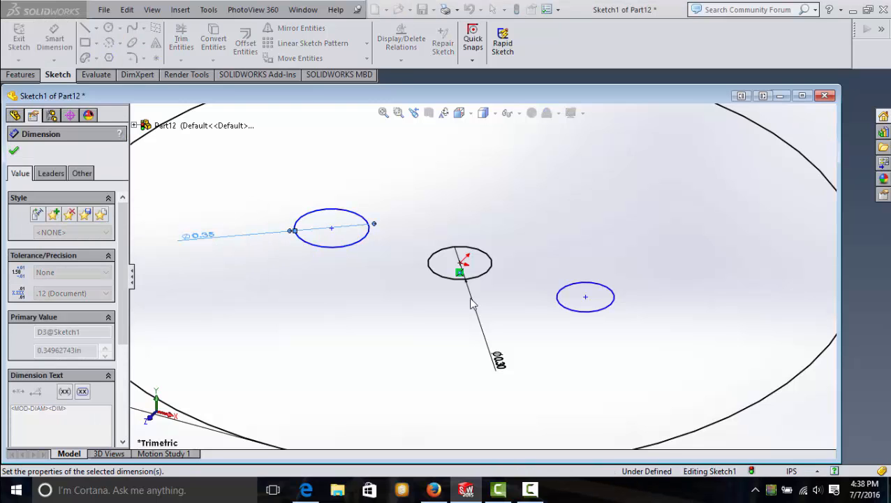
Dimension the diameter of the small circle on the positive X side of the origin as 0.30 in.
{"action": "left_click", "coordinate": [611, 307]}
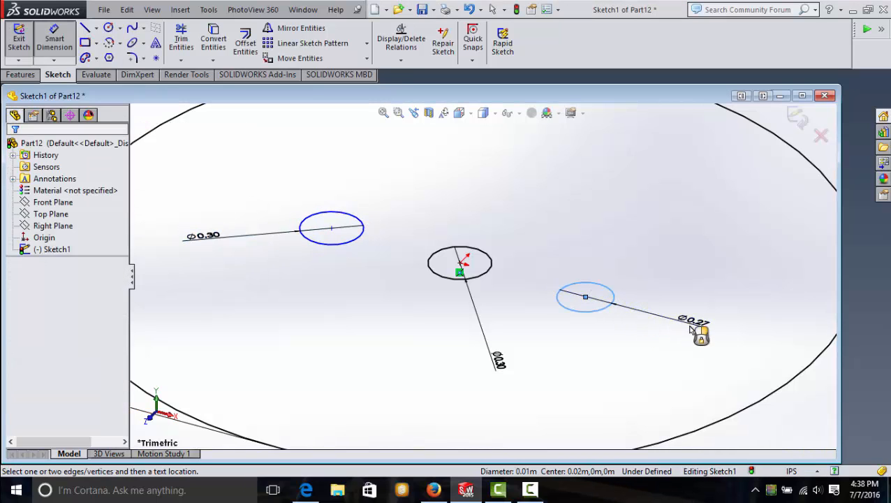
{"action": "left_click", "coordinate": [692, 333]}
{"action": "type", "text": ".3"}
{"action": "key", "text": "Return"}
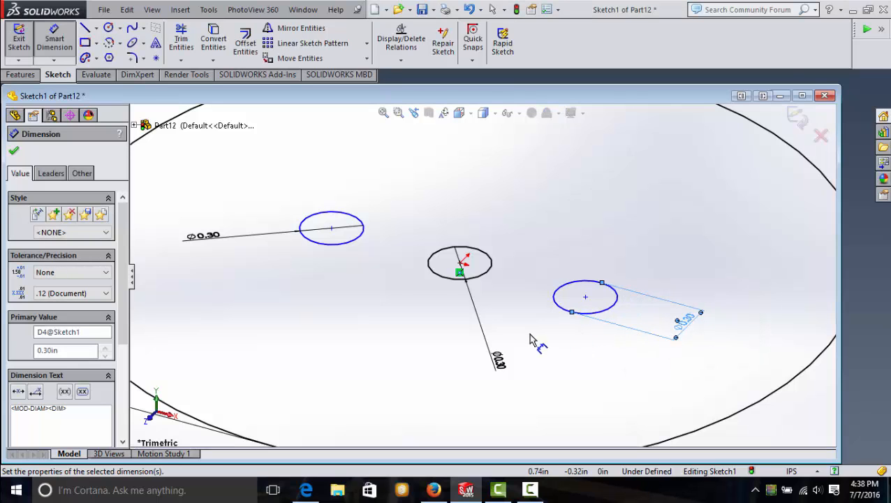
Dimension the distance from the origin to the centre of the negative X circle as 1.00 in.
{"action": "left_click", "coordinate": [460, 266]}
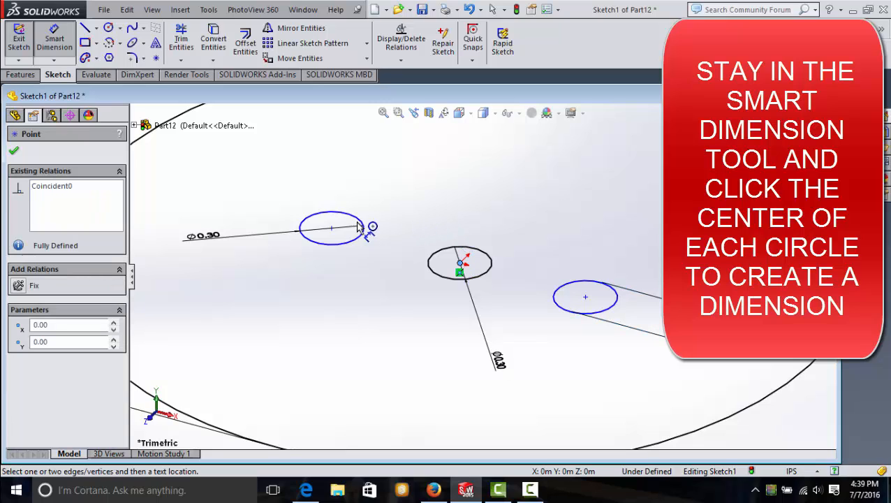
{"action": "left_click", "coordinate": [331, 229]}
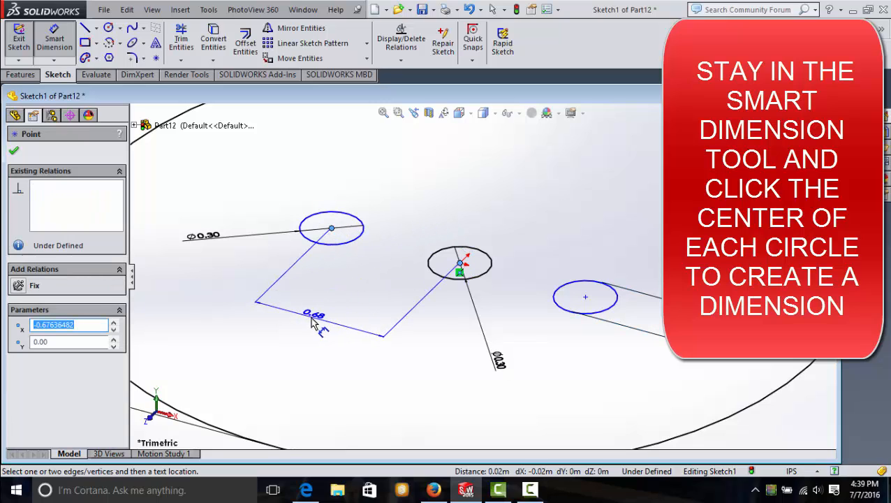
{"action": "left_click", "coordinate": [314, 324]}
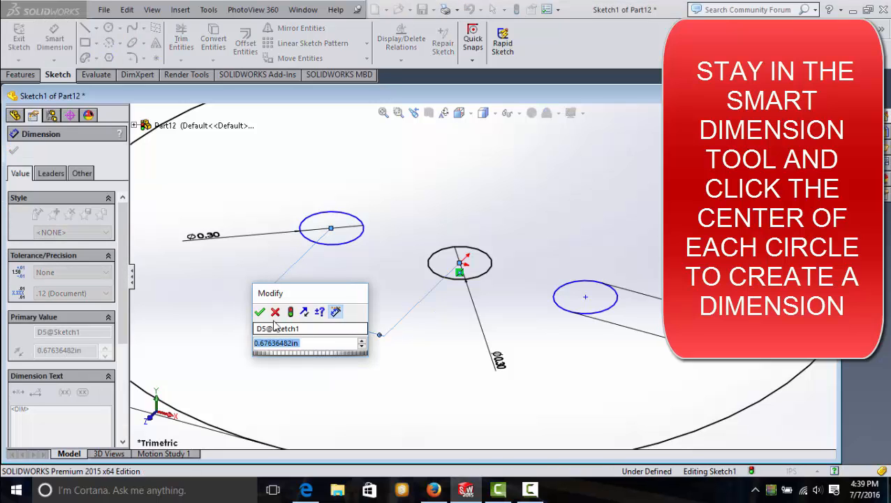
{"action": "type", "text": "1"}
{"action": "left_click", "coordinate": [260, 312]}
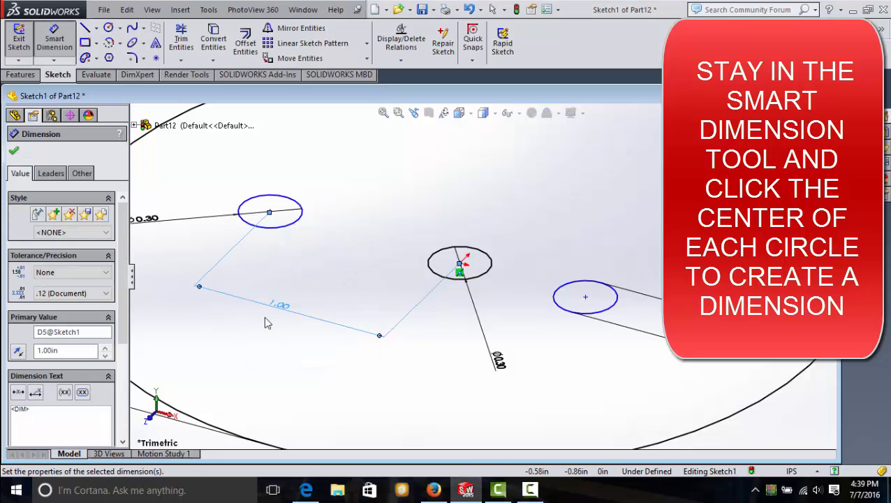
Dimension the distance from the origin to the centre of the positive X circle as 1.00 in.
{"action": "left_click", "coordinate": [459, 264]}
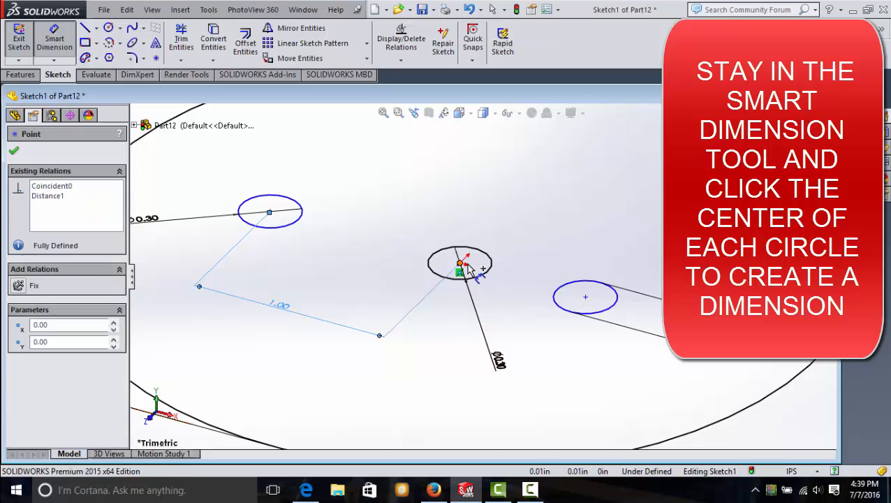
{"action": "left_click", "coordinate": [585, 297]}
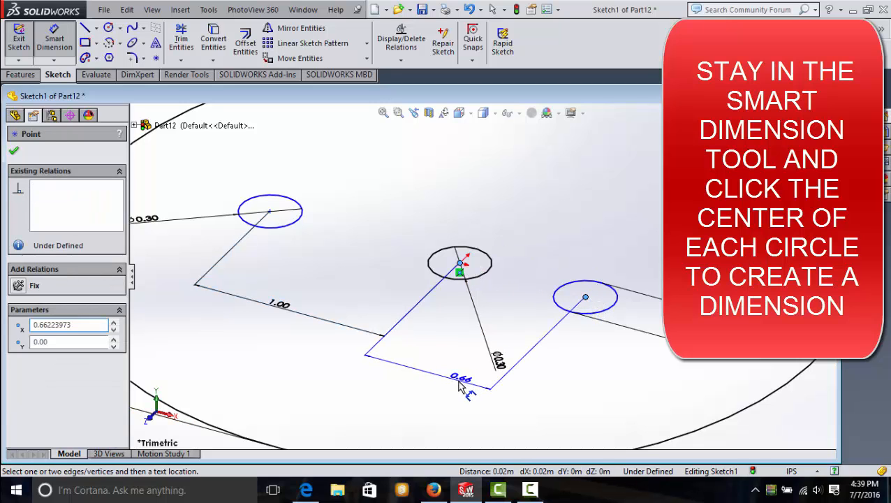
{"action": "left_click", "coordinate": [464, 383]}
{"action": "type", "text": "1"}
{"action": "key", "text": "Return"}
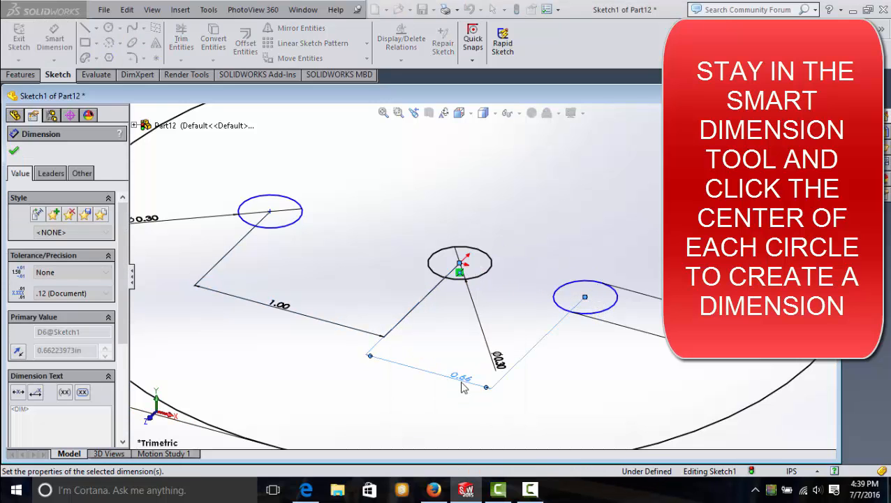
{"action": "scroll", "coordinate": [469, 334], "scroll_direction": "up", "scroll_amount": 3}
{"action": "scroll", "coordinate": [469, 333], "scroll_direction": "up", "scroll_amount": 2}
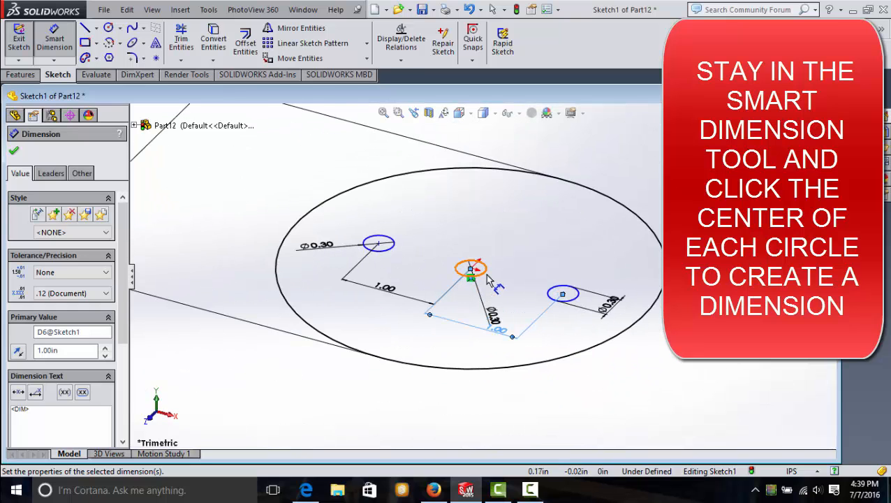
{"action": "key", "text": "Escape"}
Examine the three small circles and the coincident relation at the central circle's centre.
{"action": "scroll", "coordinate": [491, 287], "scroll_direction": "down", "scroll_amount": 2}
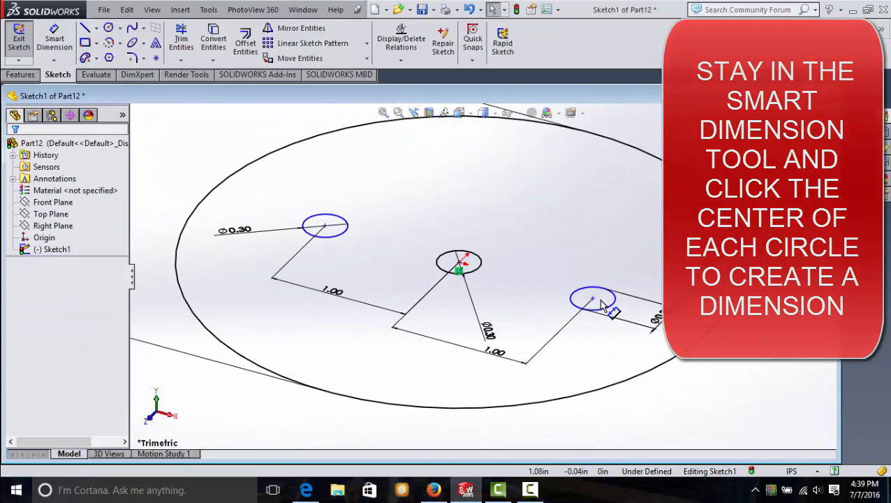
{"action": "scroll", "coordinate": [611, 307], "scroll_direction": "down", "scroll_amount": 2}
{"action": "scroll", "coordinate": [594, 293], "scroll_direction": "up", "scroll_amount": 3}
{"action": "scroll", "coordinate": [315, 220], "scroll_direction": "down", "scroll_amount": 2}
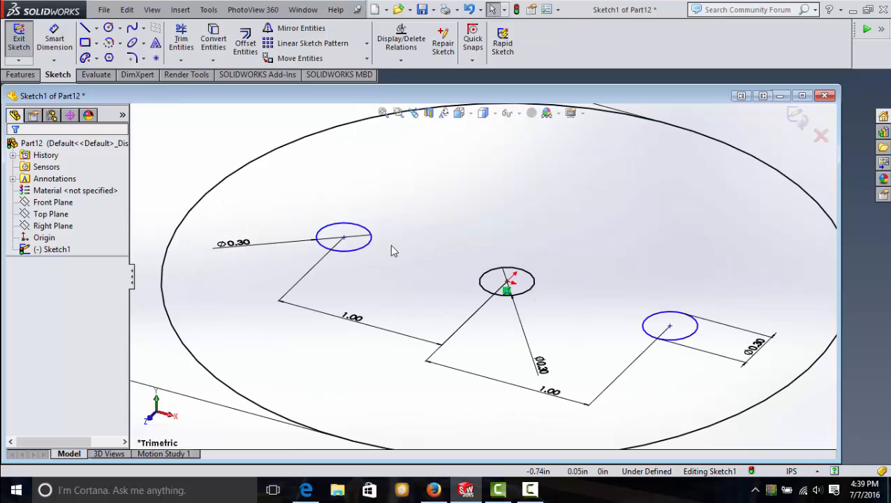
{"action": "left_click", "coordinate": [688, 340]}
{"action": "scroll", "coordinate": [663, 346], "scroll_direction": "down", "scroll_amount": 2}
{"action": "scroll", "coordinate": [517, 307], "scroll_direction": "up", "scroll_amount": 3}
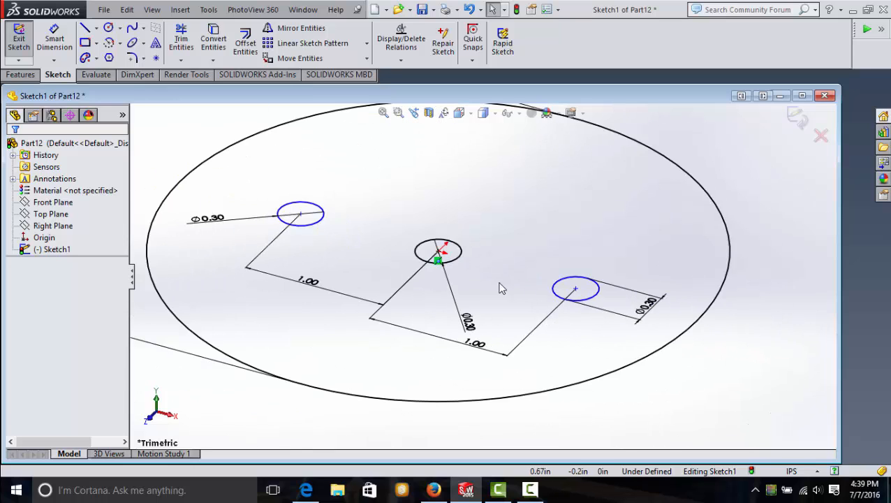
{"action": "scroll", "coordinate": [461, 269], "scroll_direction": "down", "scroll_amount": 3}
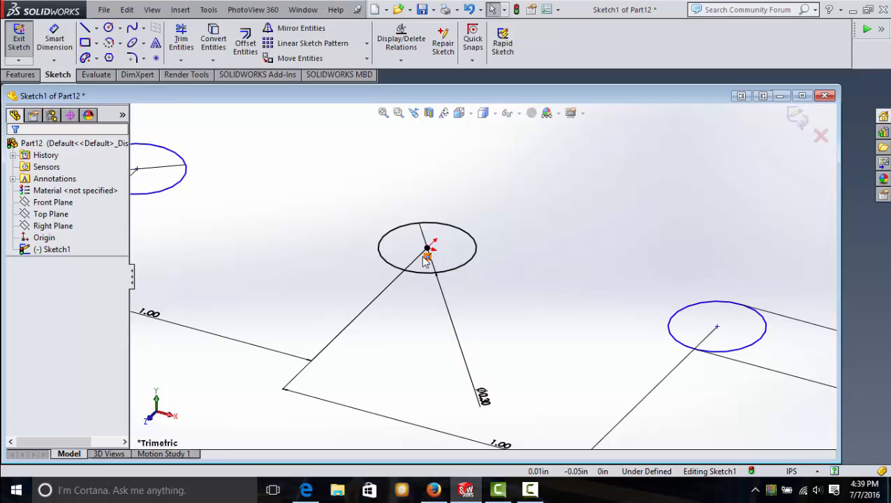
{"action": "left_click", "coordinate": [427, 257]}
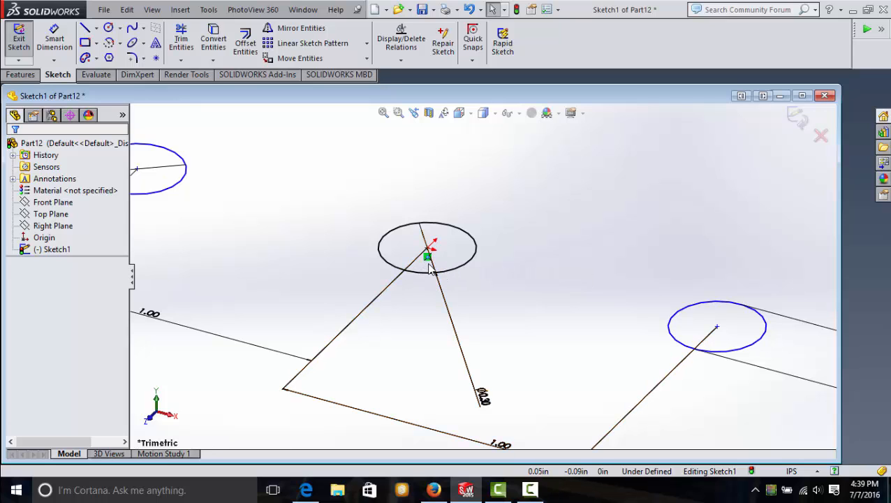
{"action": "scroll", "coordinate": [423, 273], "scroll_direction": "up", "scroll_amount": 3}
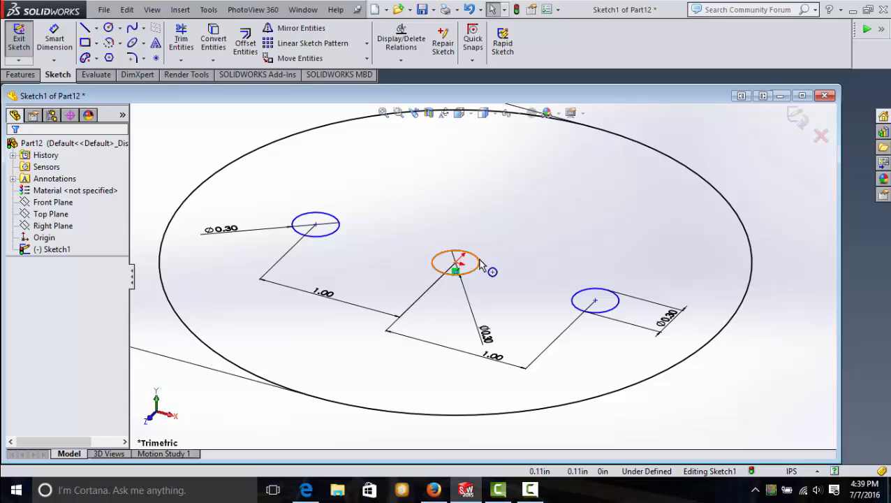
Check the central circle's relations and locate the Origin in the expanded model tree.
{"action": "left_click", "coordinate": [478, 264]}
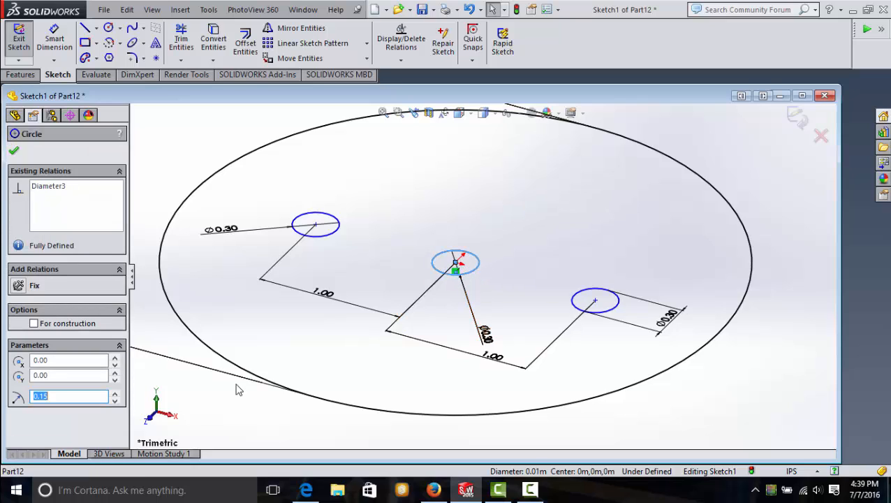
{"action": "key", "text": "c"}
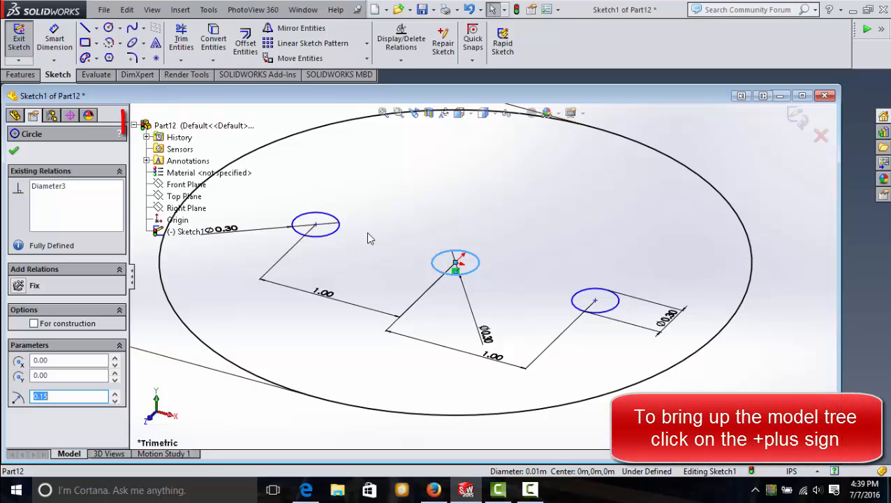
{"action": "left_click", "coordinate": [178, 222]}
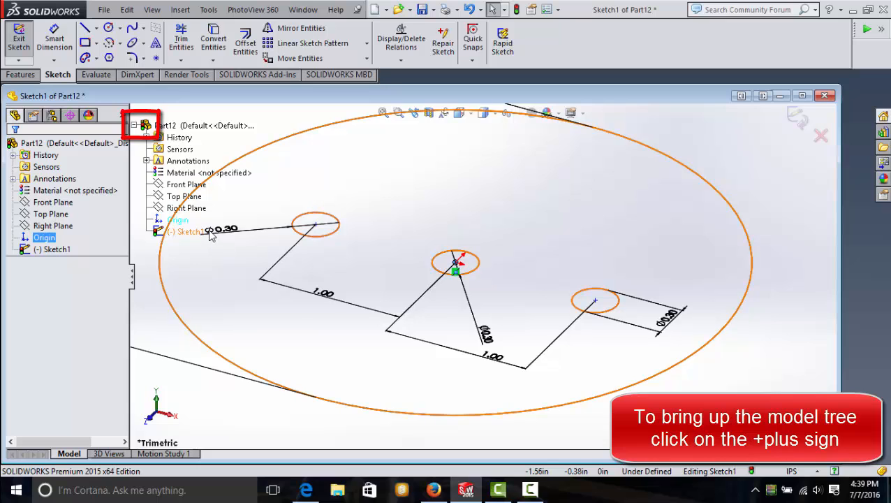
{"action": "scroll", "coordinate": [359, 323], "scroll_direction": "up", "scroll_amount": 5}
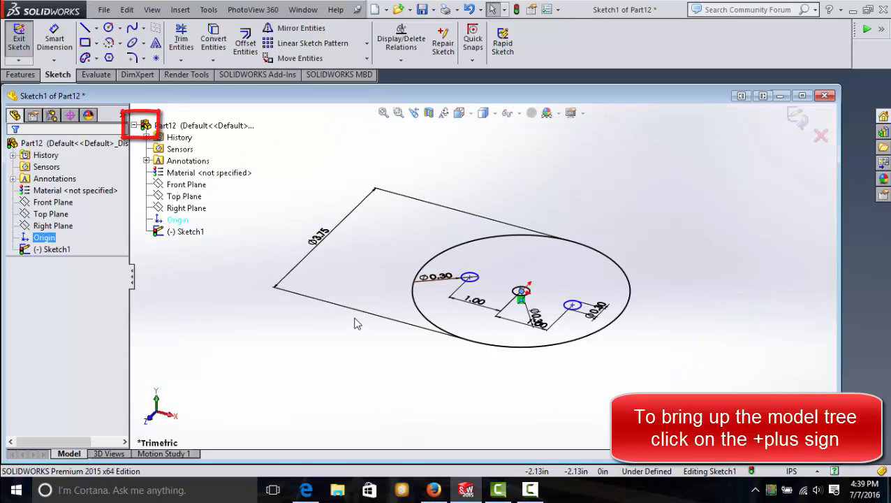
{"action": "left_click", "coordinate": [355, 319]}
{"action": "scroll", "coordinate": [448, 328], "scroll_direction": "down", "scroll_amount": 3}
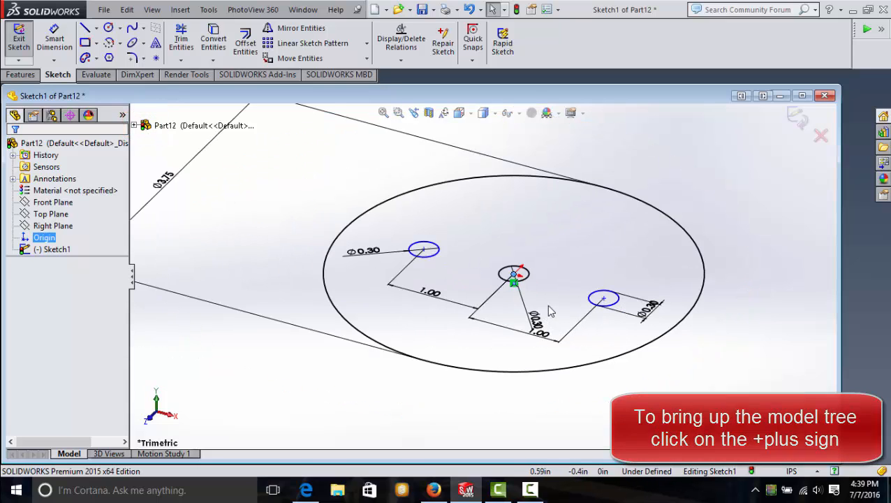
Check the negative X circle's relations and test the positive X circle's freedom by moving its centre to about X 0.95 in, Y 0.32 in.
{"action": "left_click", "coordinate": [411, 242]}
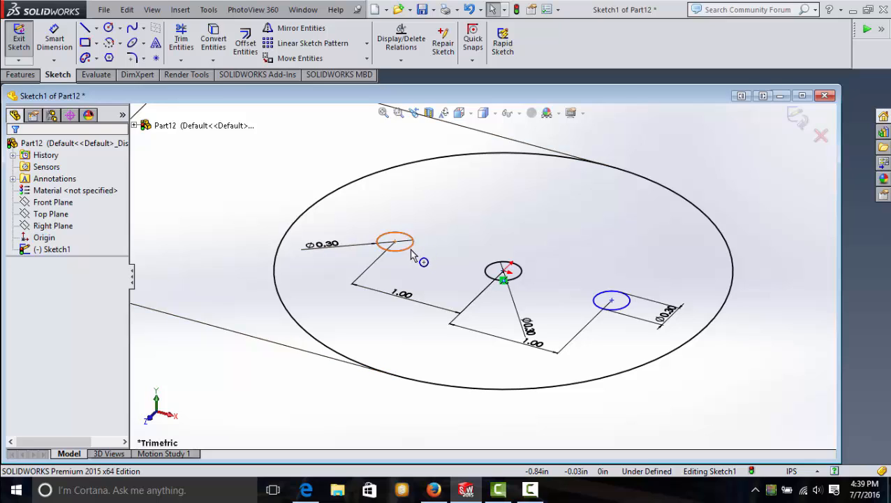
{"action": "left_click", "coordinate": [407, 252]}
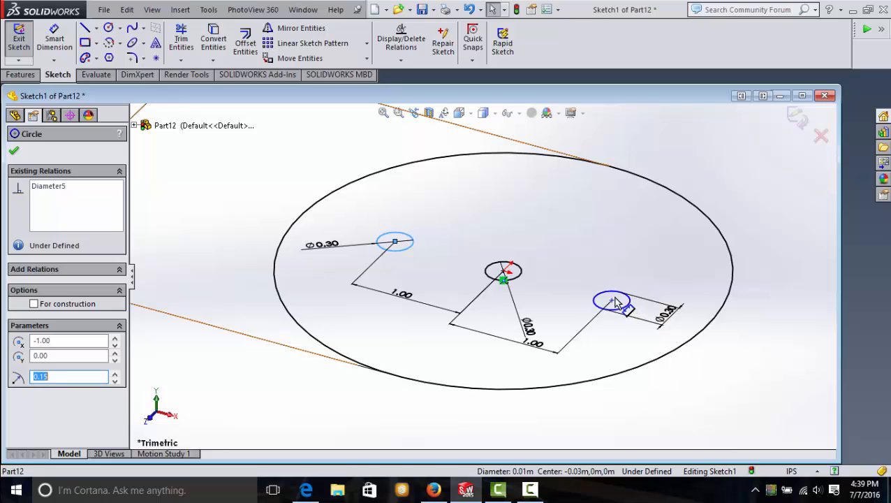
{"action": "mouse_move", "coordinate": [613, 301]}
{"action": "left_mouse_down"}
{"action": "mouse_move", "coordinate": [635, 257]}
{"action": "mouse_move", "coordinate": [477, 203]}
{"action": "mouse_move", "coordinate": [398, 323]}
{"action": "mouse_move", "coordinate": [601, 330]}
{"action": "mouse_move", "coordinate": [523, 219]}
{"action": "mouse_move", "coordinate": [378, 300]}
{"action": "mouse_move", "coordinate": [490, 333]}
{"action": "mouse_move", "coordinate": [612, 297]}
{"action": "mouse_move", "coordinate": [622, 280]}
{"action": "left_mouse_up"}
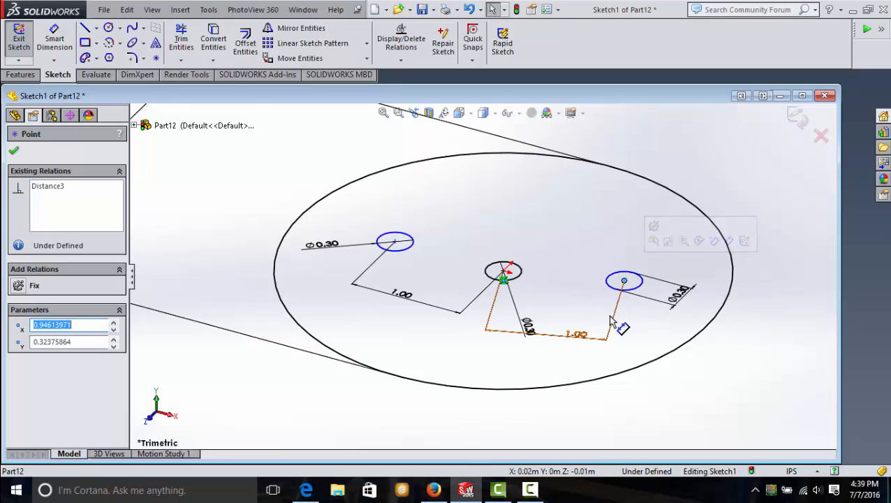
Add a Horizontal relation between the centre points of the three small circles.
{"action": "scroll", "coordinate": [500, 278], "scroll_direction": "down", "scroll_amount": 2}
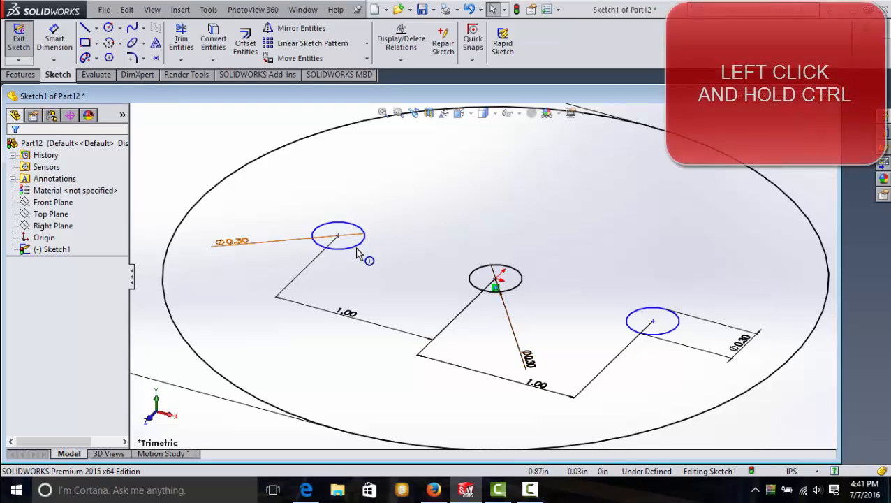
{"action": "left_click", "coordinate": [338, 236]}
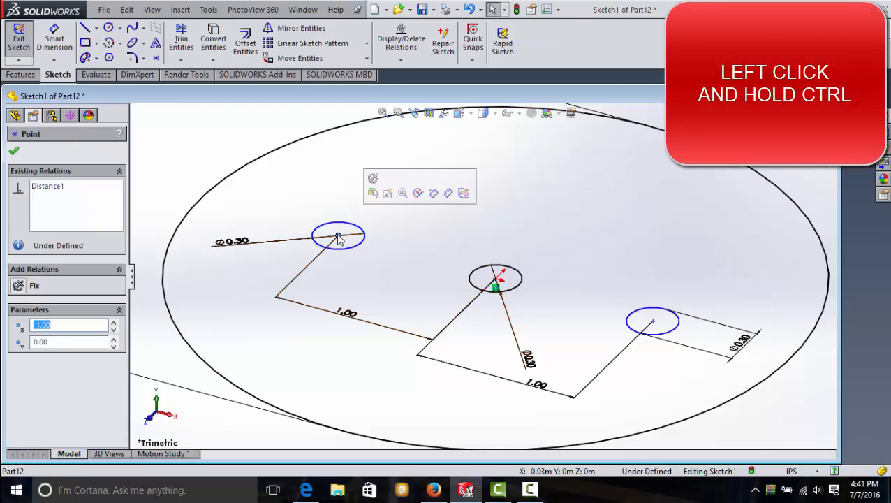
{"action": "left_click", "coordinate": [497, 282], "text": "ctrl"}
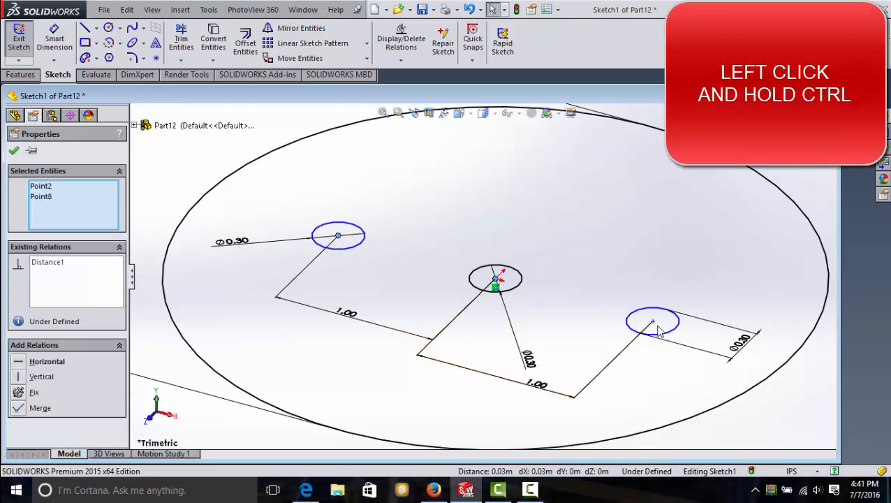
{"action": "left_click", "coordinate": [652, 323], "text": "ctrl"}
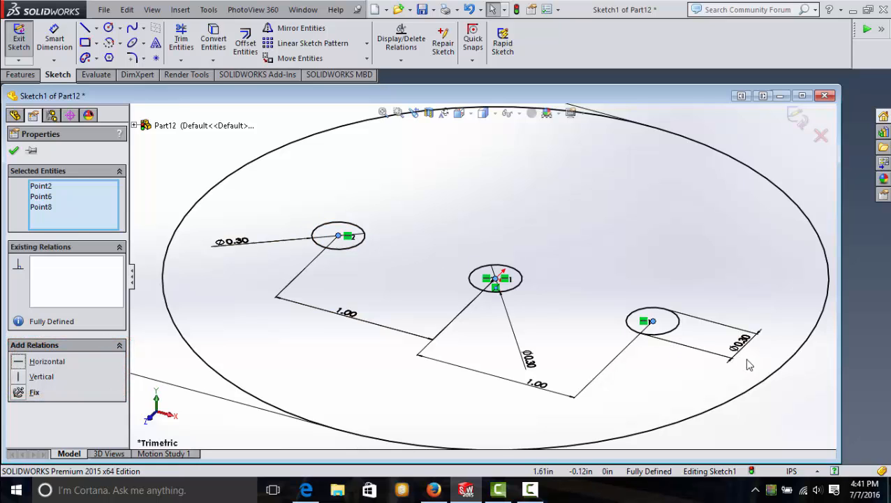
{"action": "left_click", "coordinate": [606, 259]}
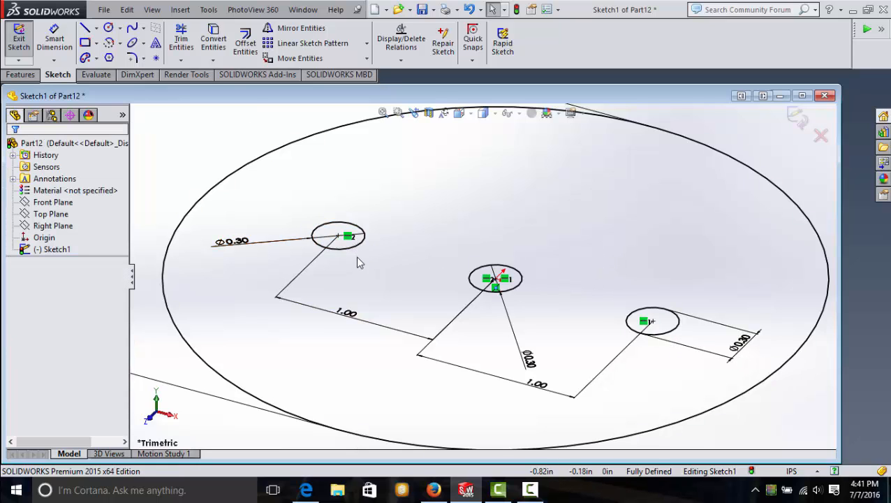
Maximize the part window and exit the finished disc sketch.
{"action": "mouse_move", "coordinate": [442, 257]}
{"action": "middle_mouse_down"}
{"action": "mouse_move", "coordinate": [480, 248]}
{"action": "mouse_move", "coordinate": [509, 199]}
{"action": "mouse_move", "coordinate": [501, 210]}
{"action": "mouse_move", "coordinate": [513, 270]}
{"action": "mouse_move", "coordinate": [497, 278]}
{"action": "middle_mouse_up"}
{"action": "scroll", "coordinate": [504, 268], "scroll_direction": "up", "scroll_amount": 3}
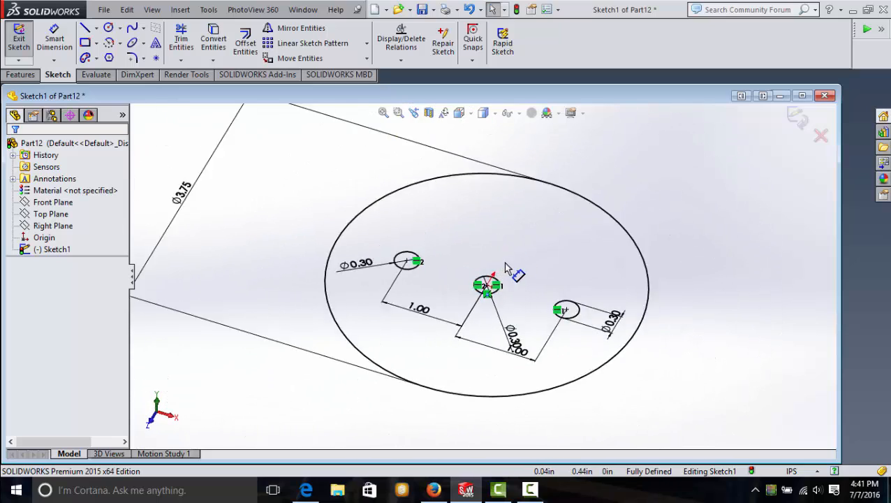
{"action": "scroll", "coordinate": [512, 260], "scroll_direction": "down", "scroll_amount": 1}
{"action": "mouse_move", "coordinate": [457, 256]}
{"action": "middle_mouse_down"}
{"action": "mouse_move", "coordinate": [462, 221]}
{"action": "mouse_move", "coordinate": [463, 254]}
{"action": "mouse_move", "coordinate": [453, 240]}
{"action": "mouse_move", "coordinate": [468, 237]}
{"action": "middle_mouse_up"}
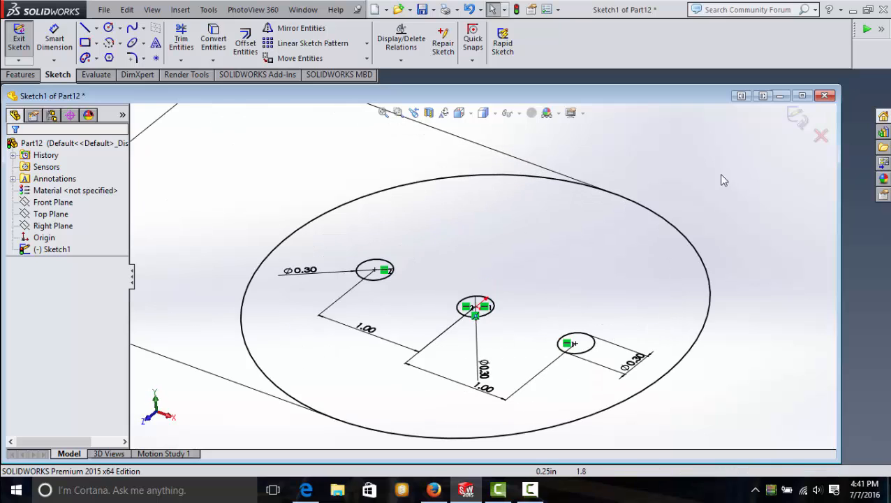
{"action": "left_click", "coordinate": [802, 96]}
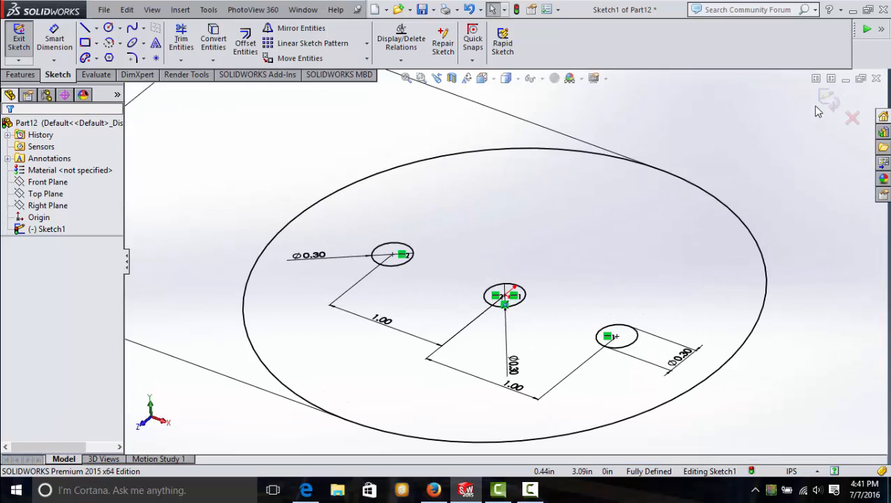
{"action": "left_click", "coordinate": [827, 103]}
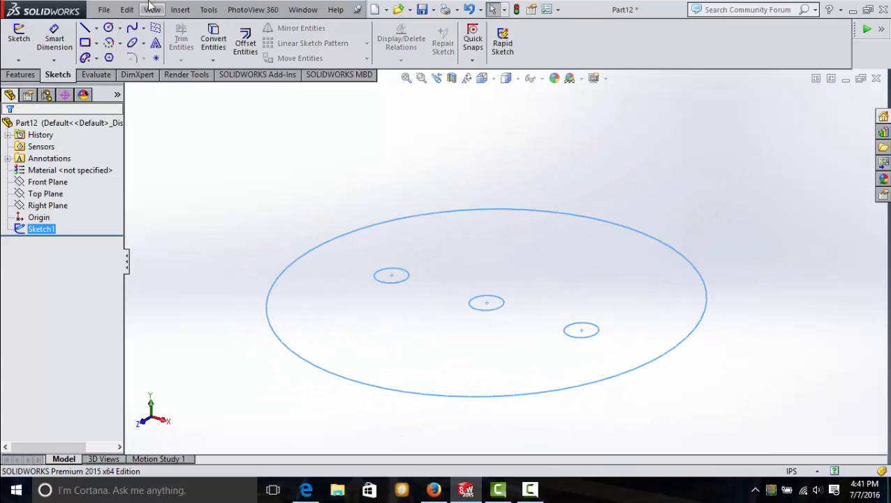
Save the part under the file name BulkheadTX.
{"action": "left_click", "coordinate": [104, 9]}
{"action": "left_click", "coordinate": [140, 129]}
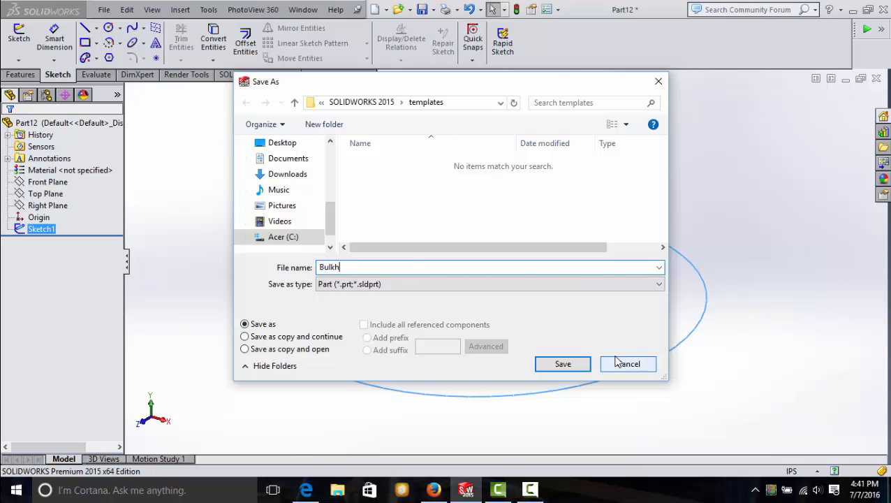
{"action": "key", "text": "Return"}
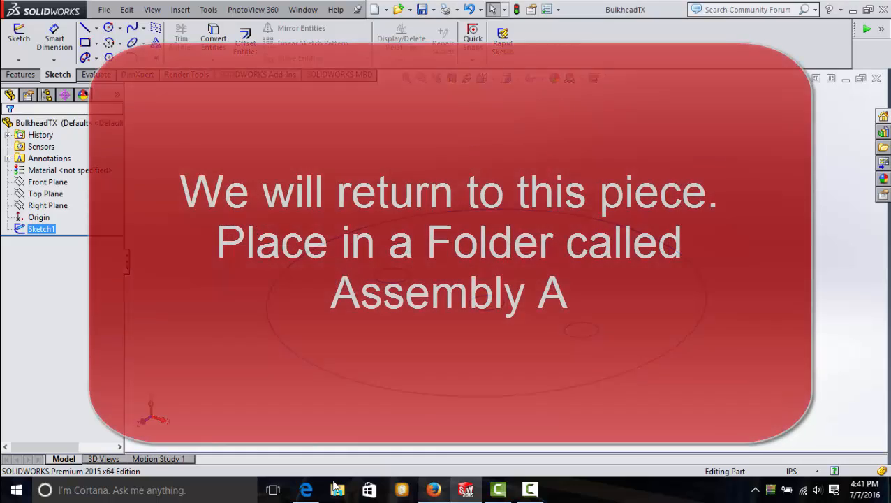